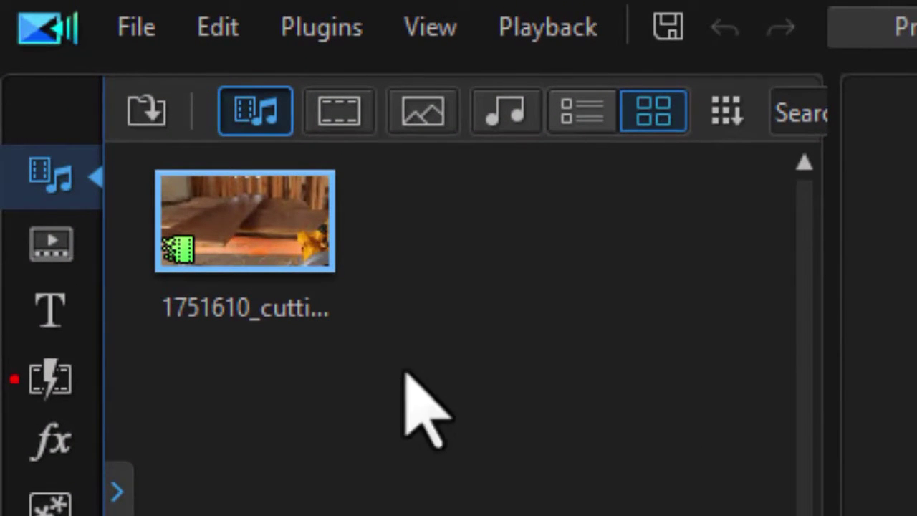
Launch Action Camera Center from Plugins and collapse the Freeze Frame section on the Effect tab
mouse_move(315, 250)
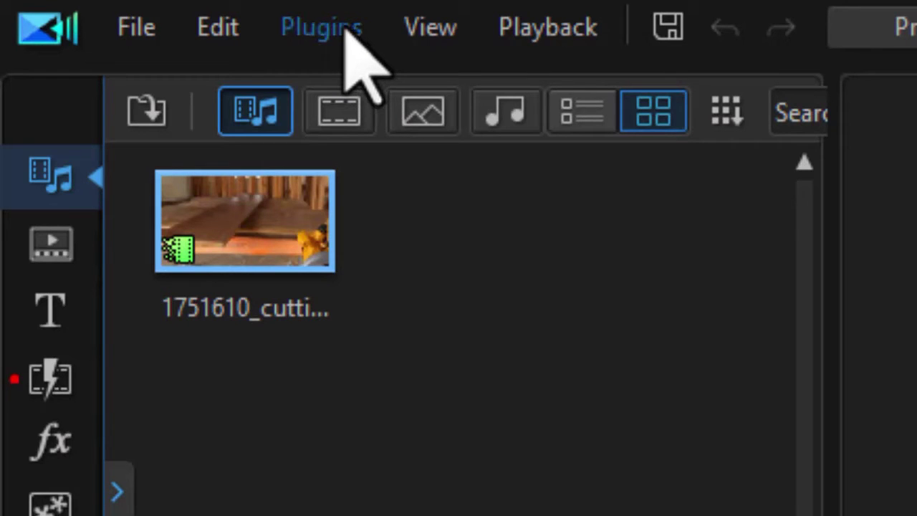
left_click(345, 29)
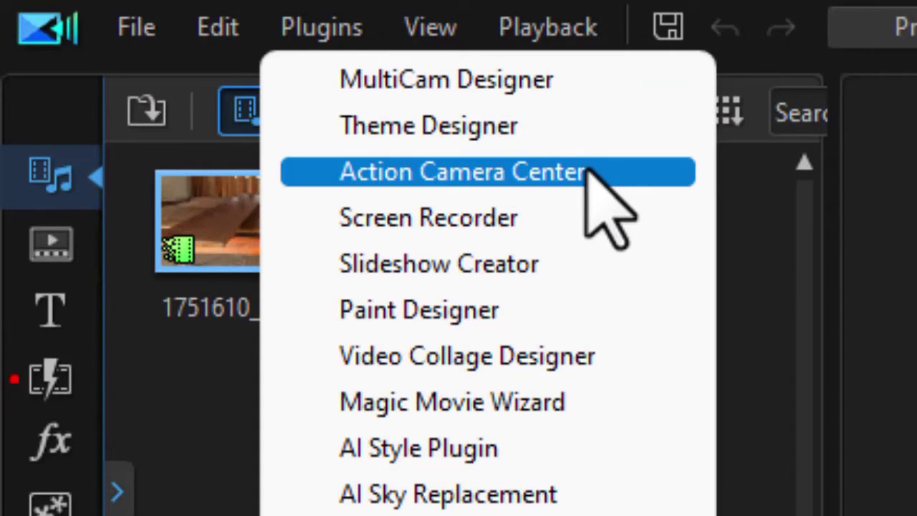
left_click(622, 172)
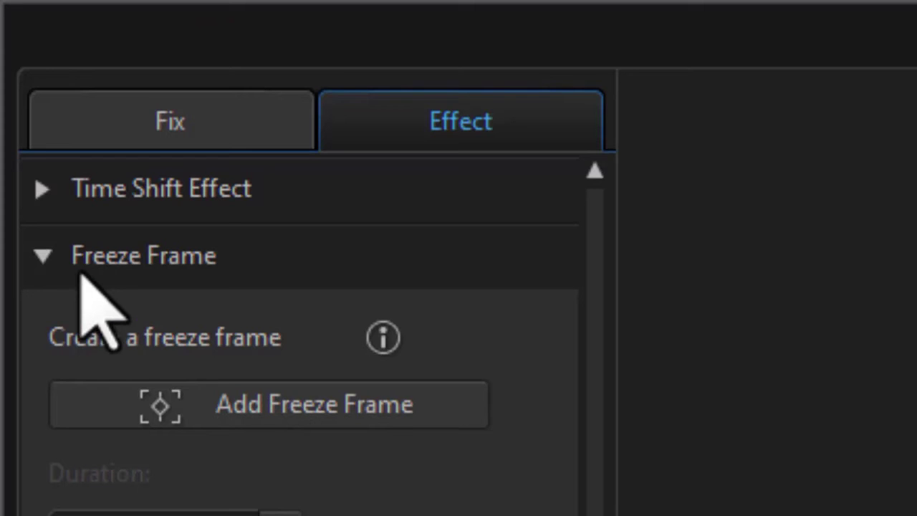
left_click(34, 253)
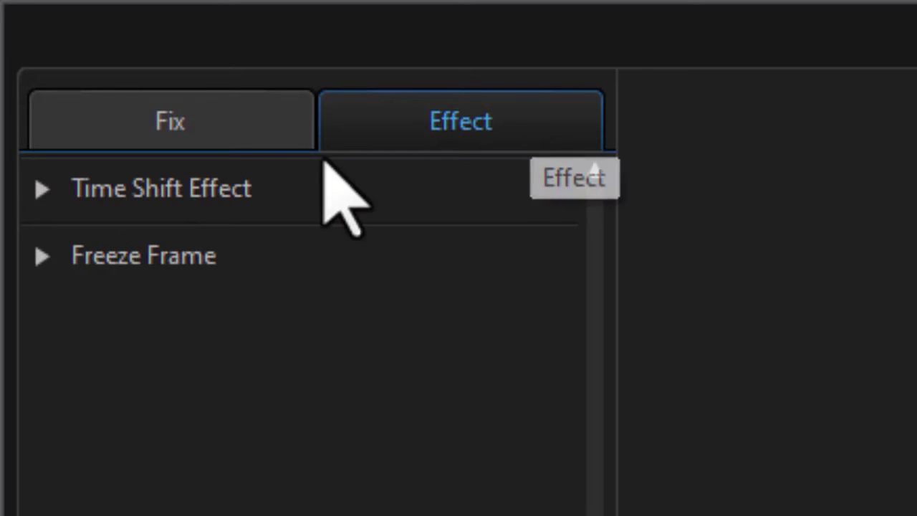
Create a time-shift section starting at 00;00;03;23 and enable its speed effect
left_click(41, 188)
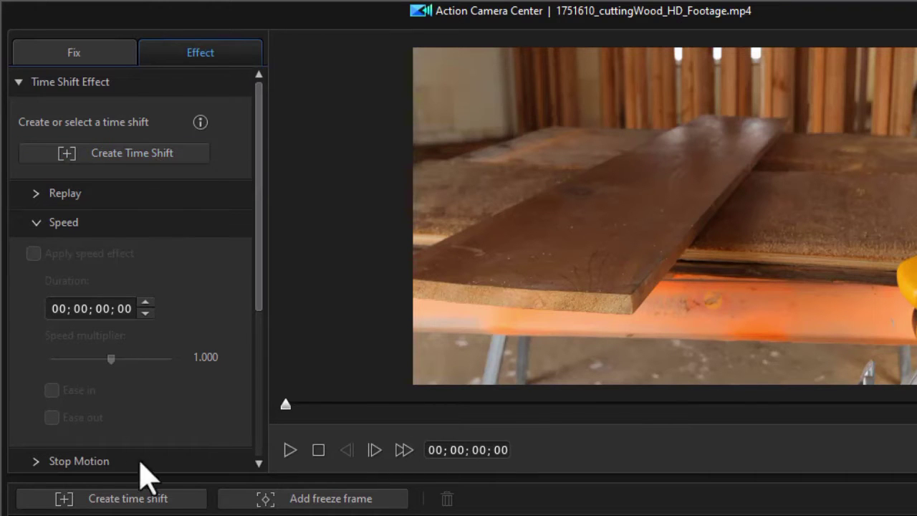
left_click(159, 506)
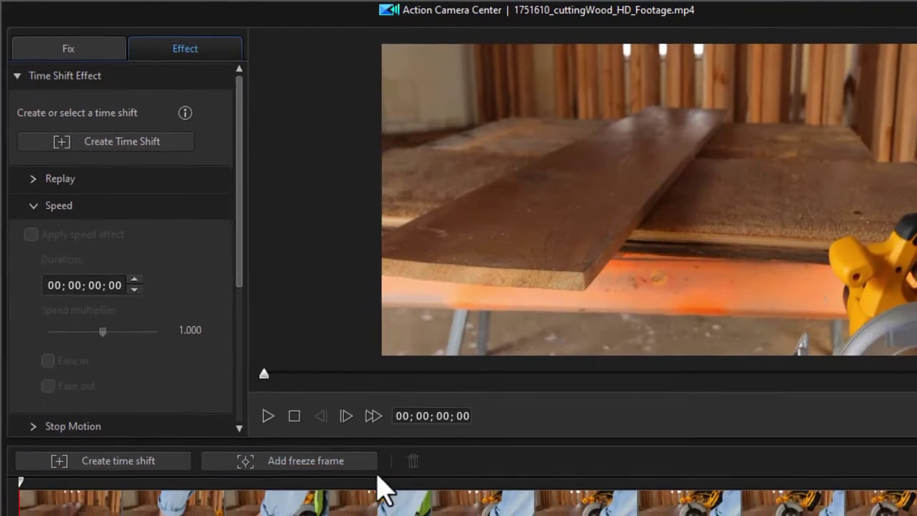
left_click(366, 515)
left_click_drag(334, 479, 315, 487)
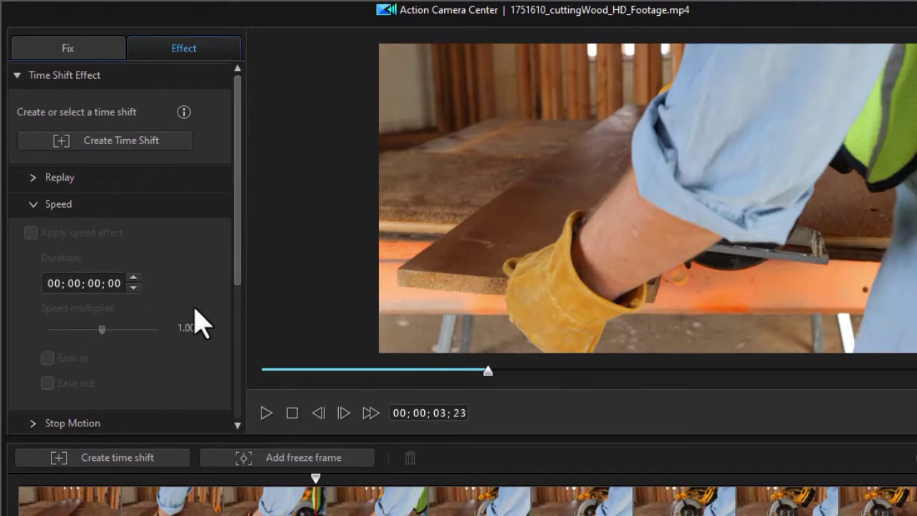
left_click(116, 143)
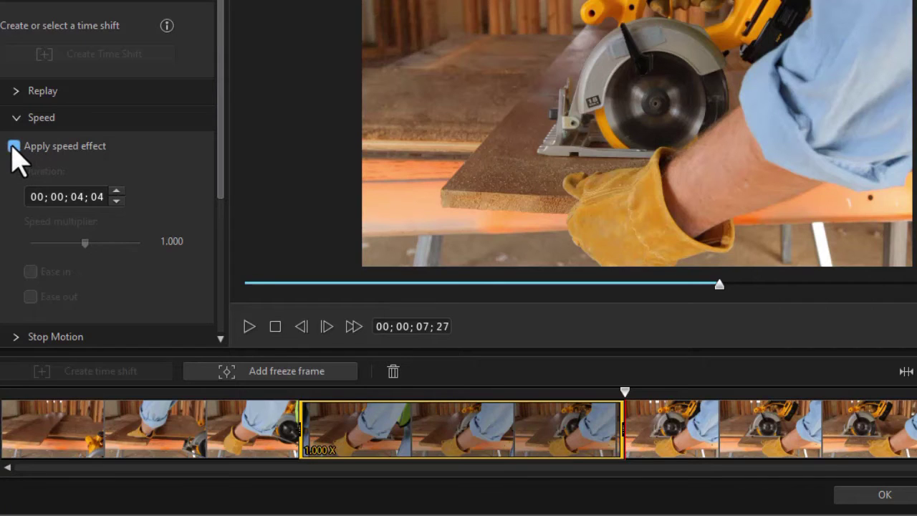
left_click(14, 146)
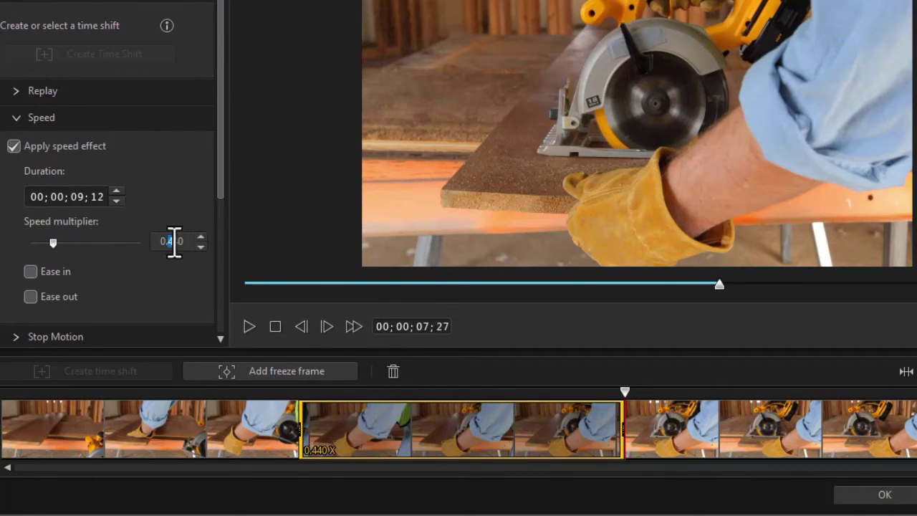
Set the speed multiplier to 0.5 with ease in and ease out, and rewind the preview
left_click_drag(174, 241, 201, 245)
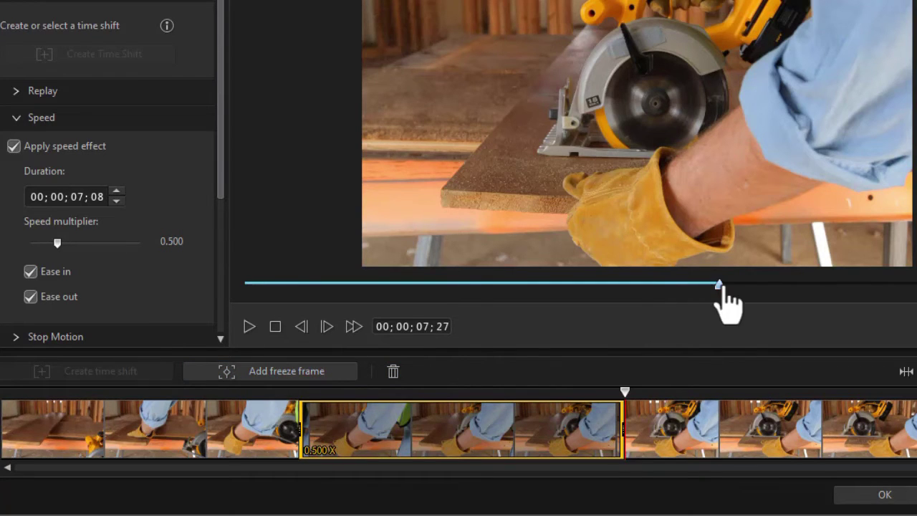
left_click_drag(720, 286, 448, 303)
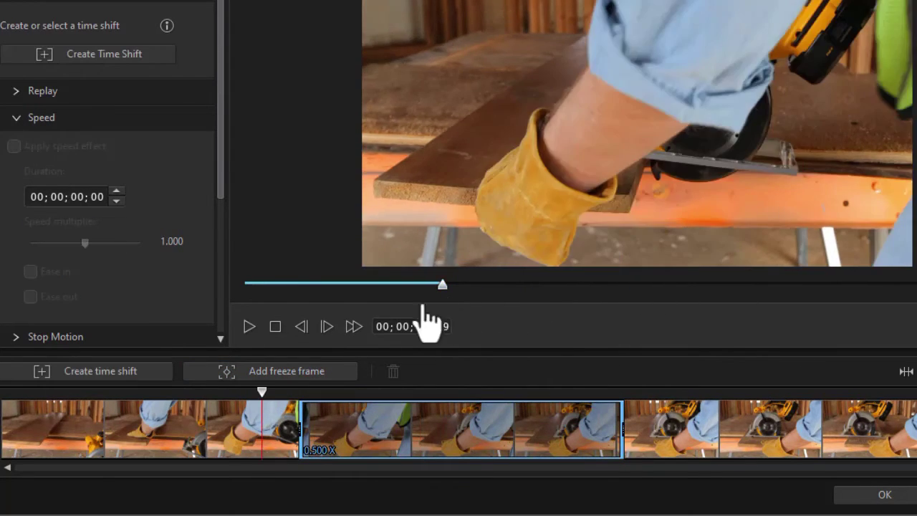
Play back the slow motion, then select the 0.500X section on the filmstrip
left_click(249, 326)
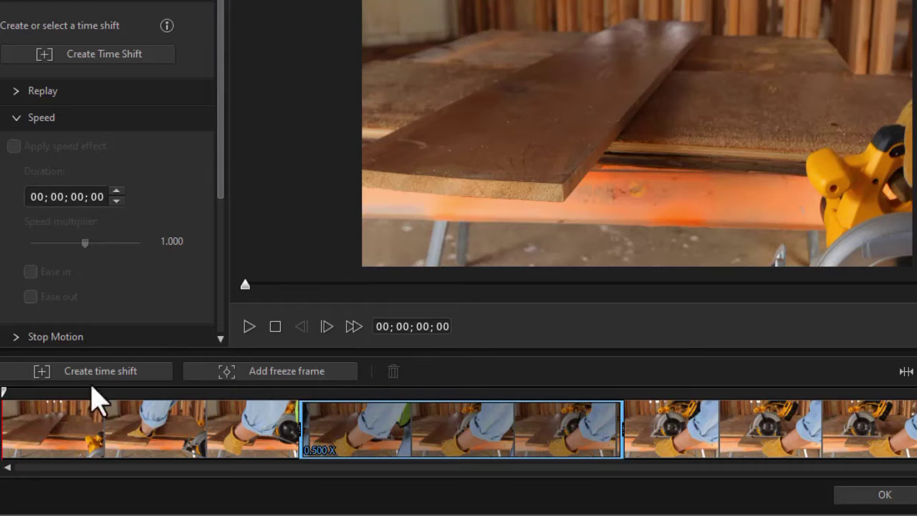
left_click_drag(322, 430, 399, 430)
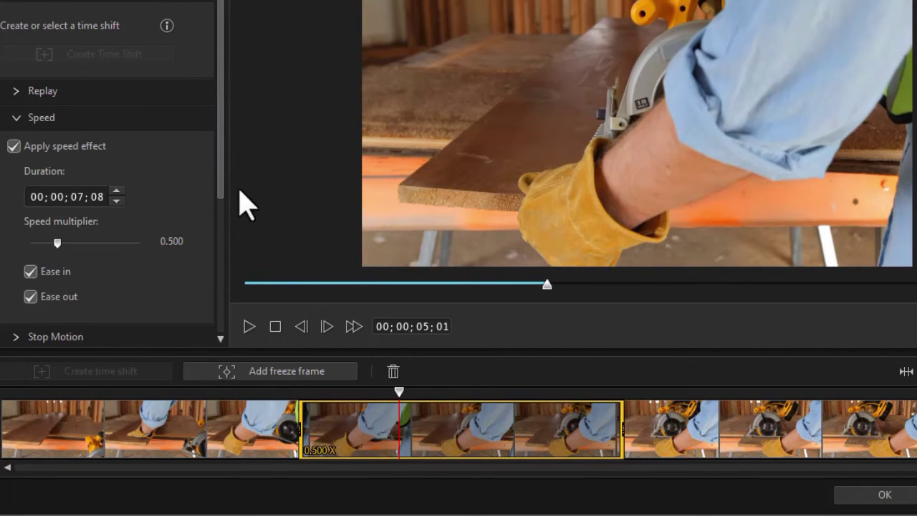
Add a Zoom and Pan keyframe at 00;00;04;12 inside the slowed section
left_click_drag(221, 199, 228, 297)
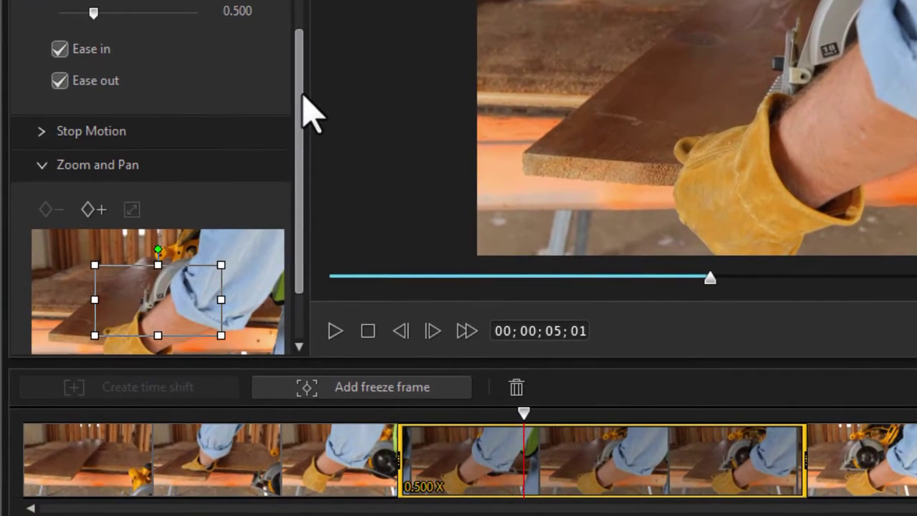
left_click_drag(302, 93, 296, 169)
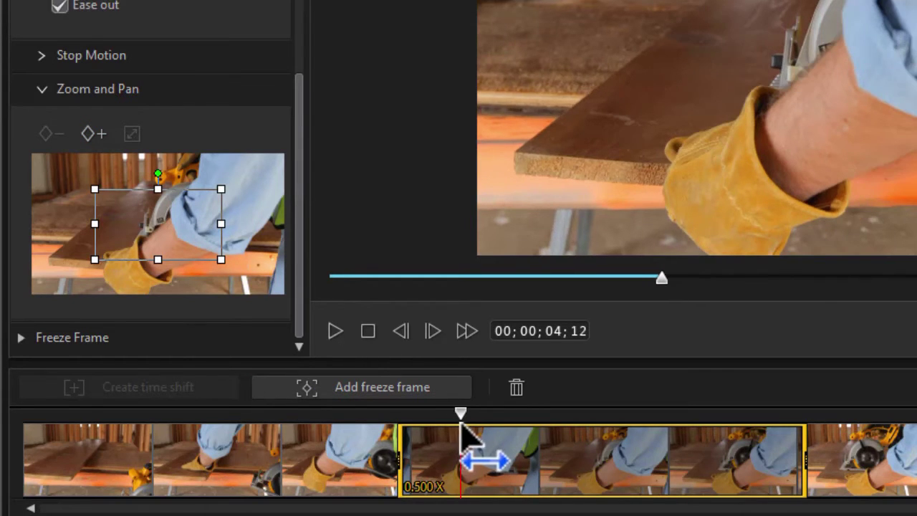
left_click(91, 135)
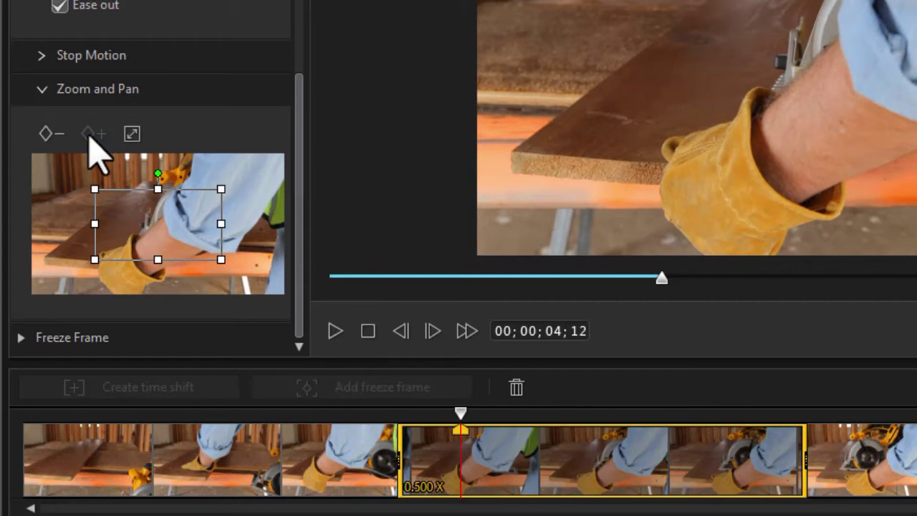
Zoom closer on the cut at 00;00;05;11, then add a full-frame Zoom and Pan keyframe at 00;00;06;07
left_click(560, 420)
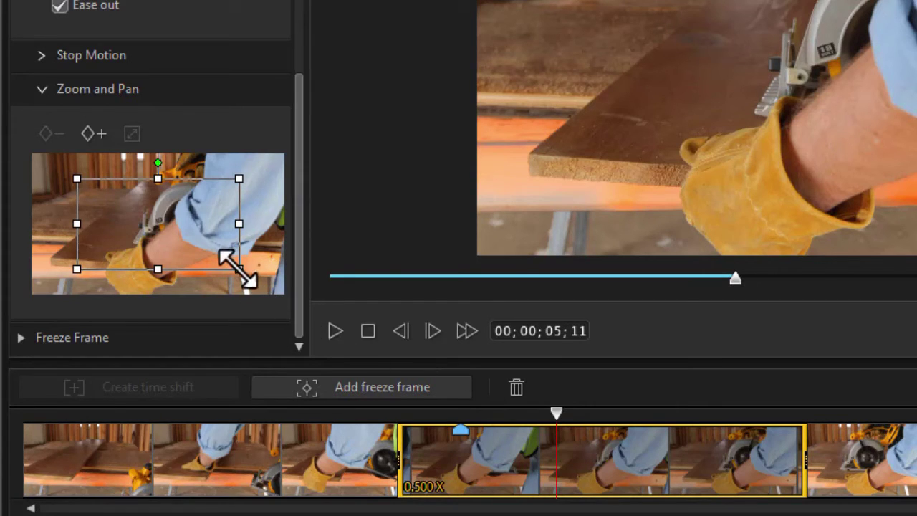
left_click_drag(238, 269, 180, 235)
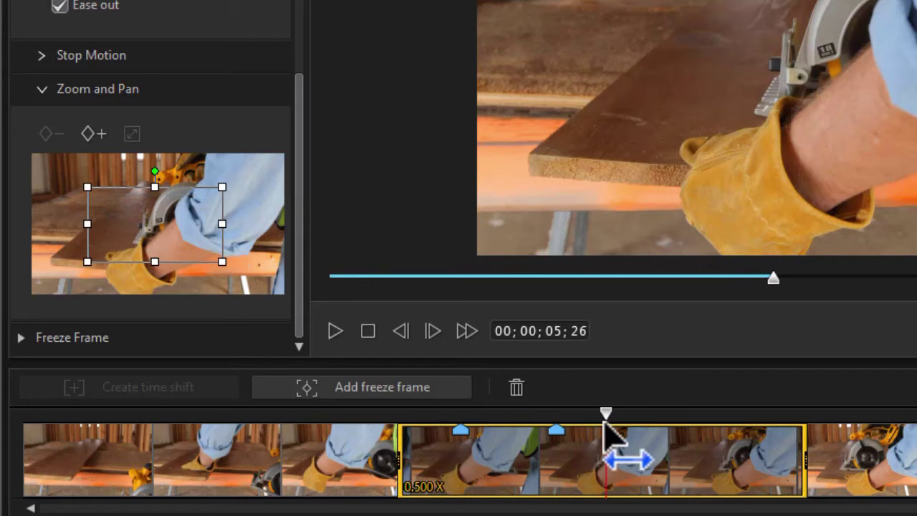
left_click_drag(605, 424, 643, 424)
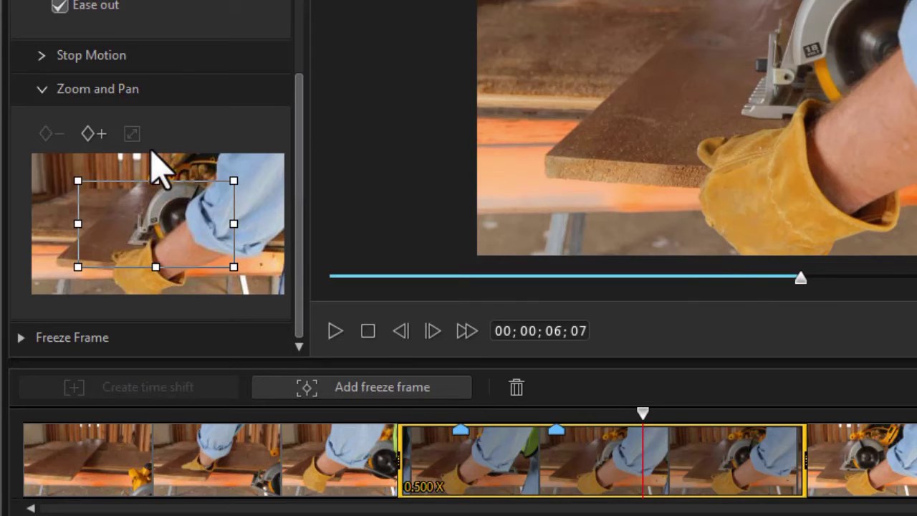
left_click(94, 135)
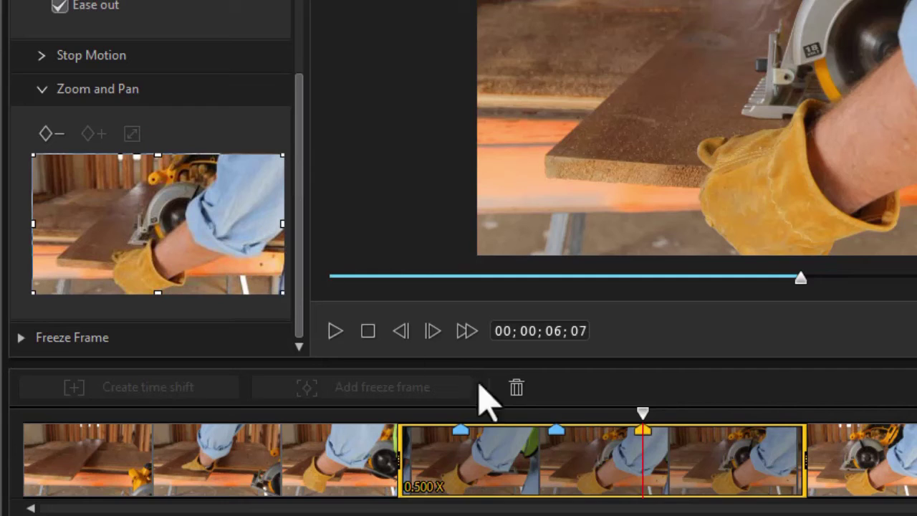
left_click(460, 430)
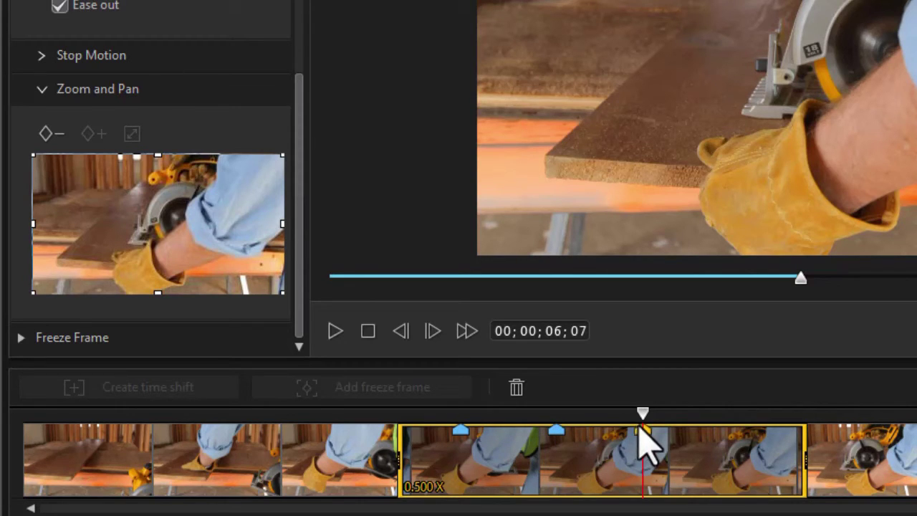
left_click_drag(638, 417, 380, 409)
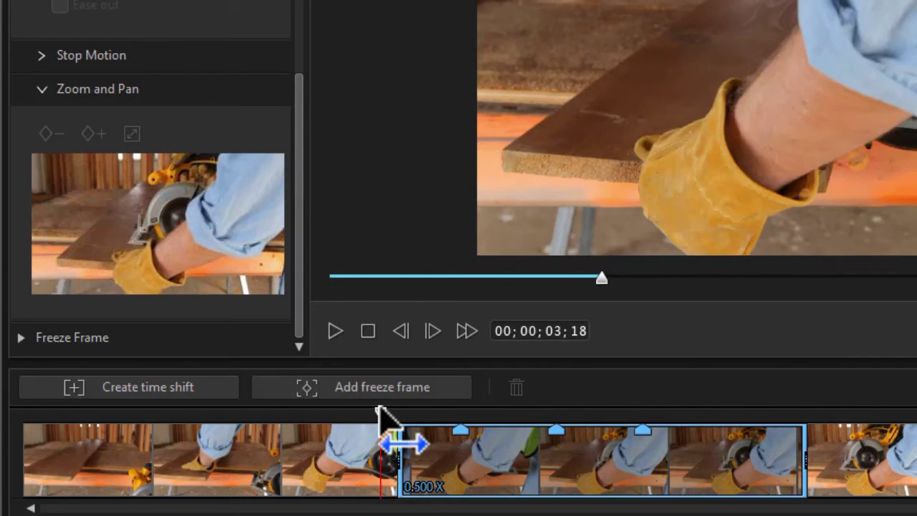
left_click(335, 329)
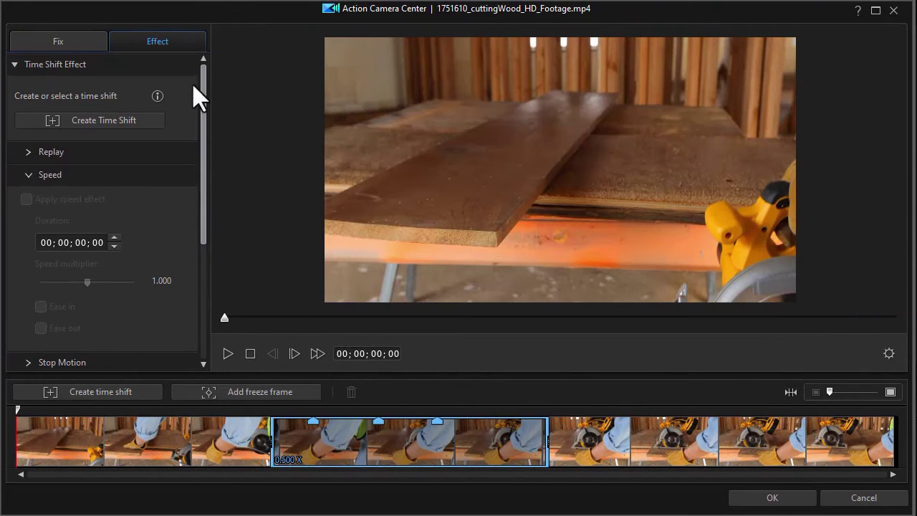
left_click(16, 69)
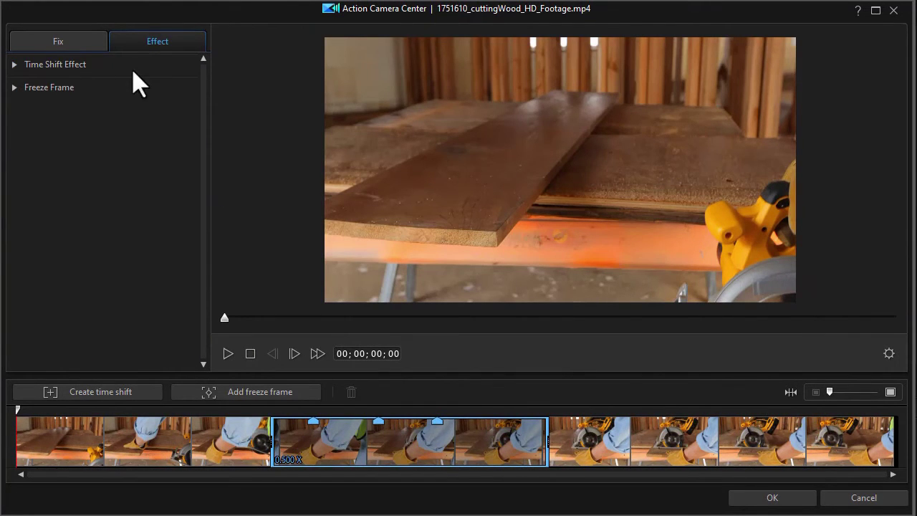
Expand the Freeze Frame options and move the preview to 00;00;09;00
left_click(15, 87)
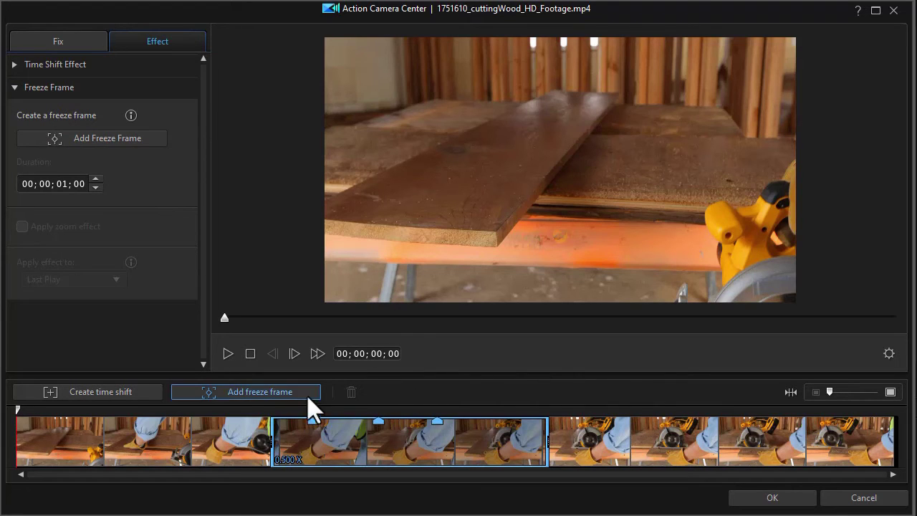
left_click_drag(227, 324, 693, 376)
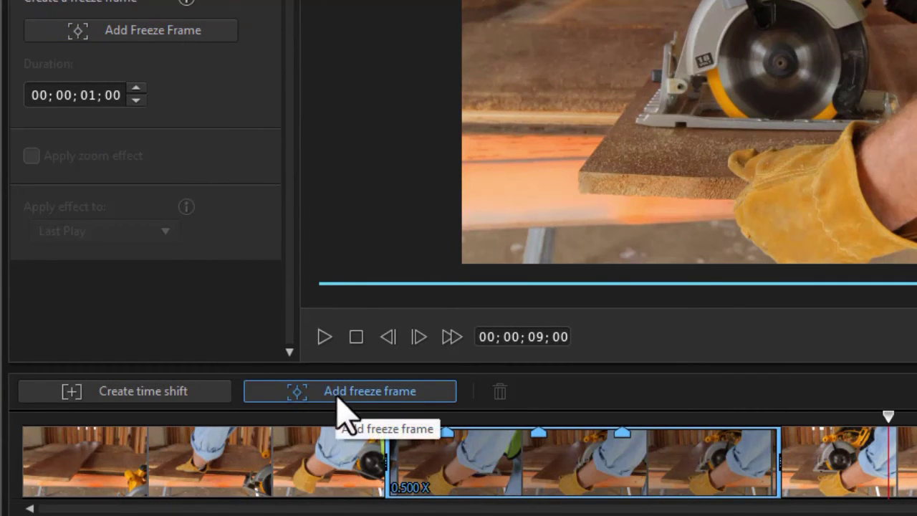
Add a 00;00;03;00 freeze frame with zoom effect, cropped tightly onto the saw blade
left_click(153, 38)
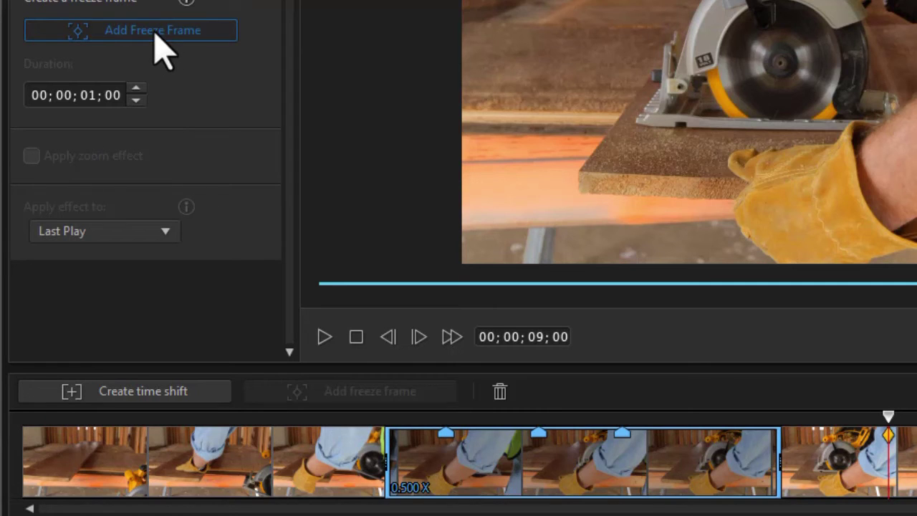
left_click(86, 95)
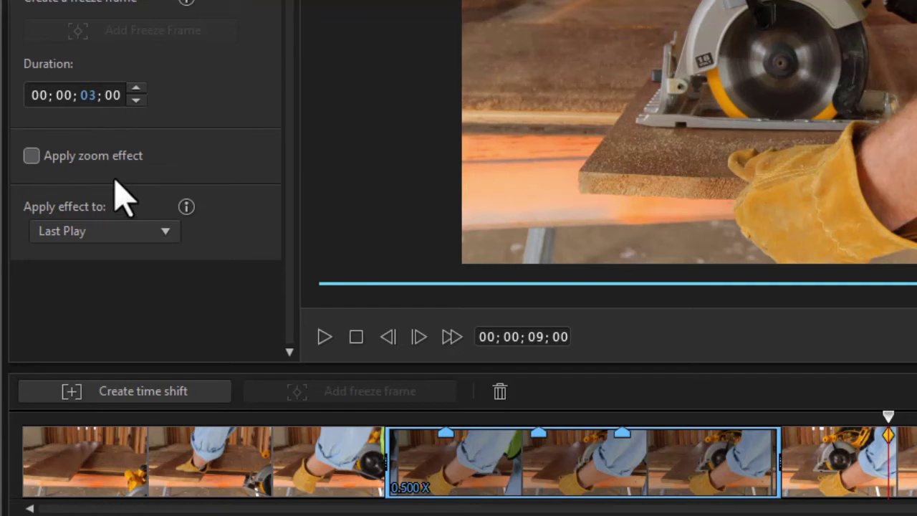
left_click(31, 155)
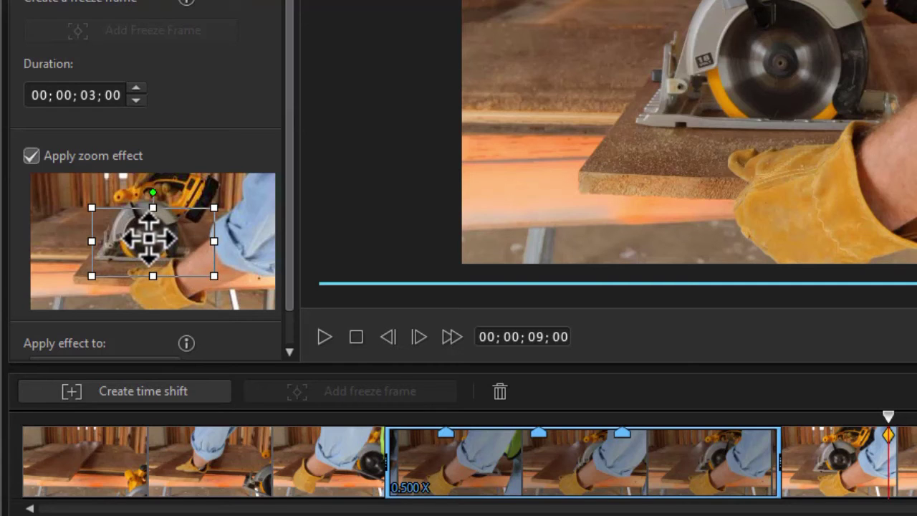
mouse_move(148, 238)
left_mouse_down()
mouse_move(144, 256)
mouse_move(156, 262)
mouse_move(141, 253)
left_mouse_up()
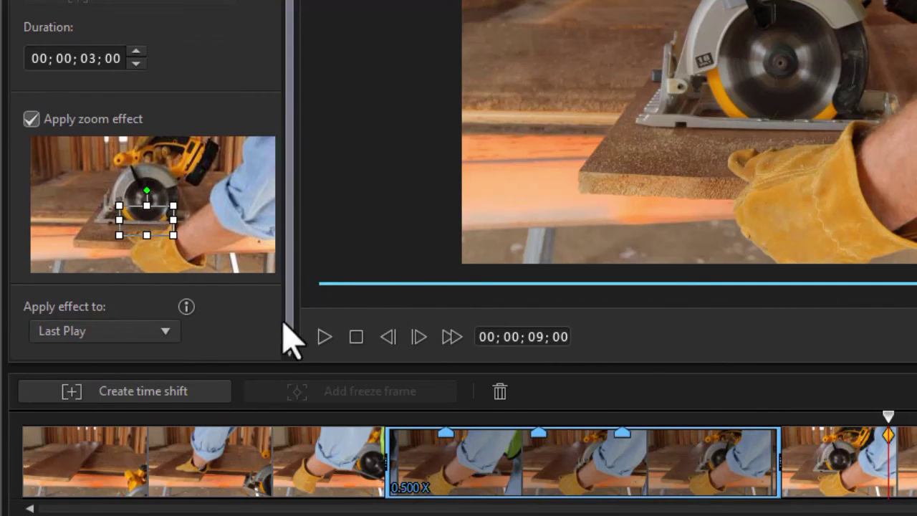
left_click(166, 334)
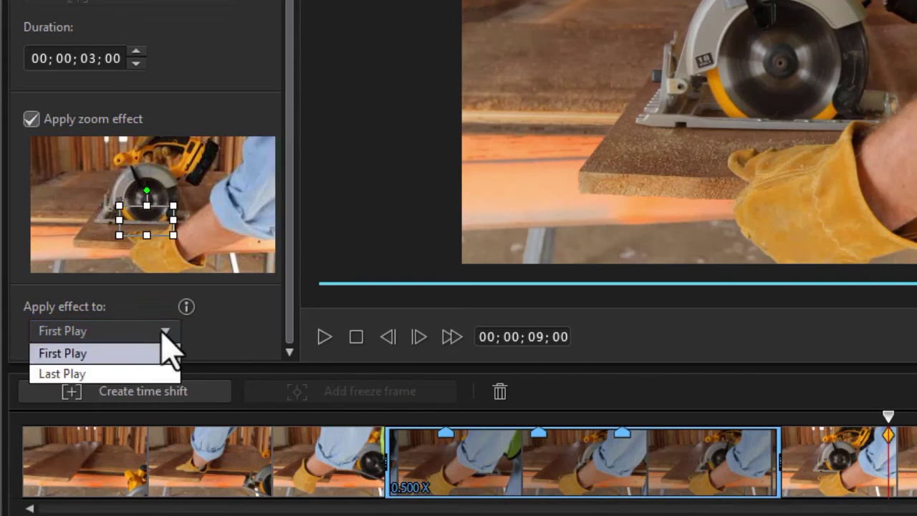
left_click(129, 381)
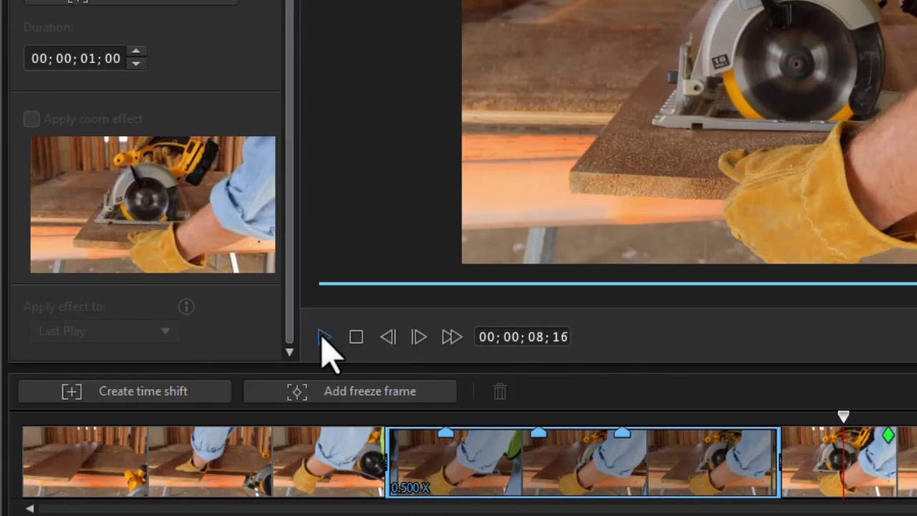
left_click(322, 338)
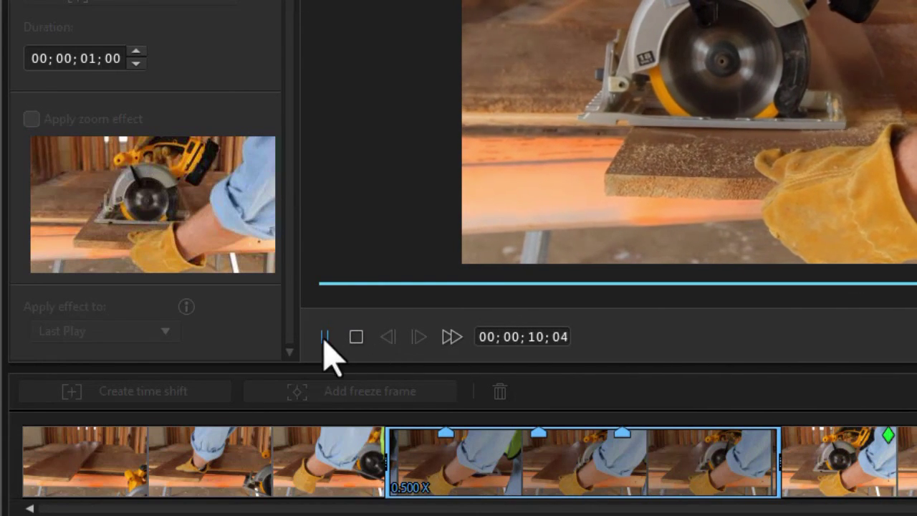
left_click(326, 338)
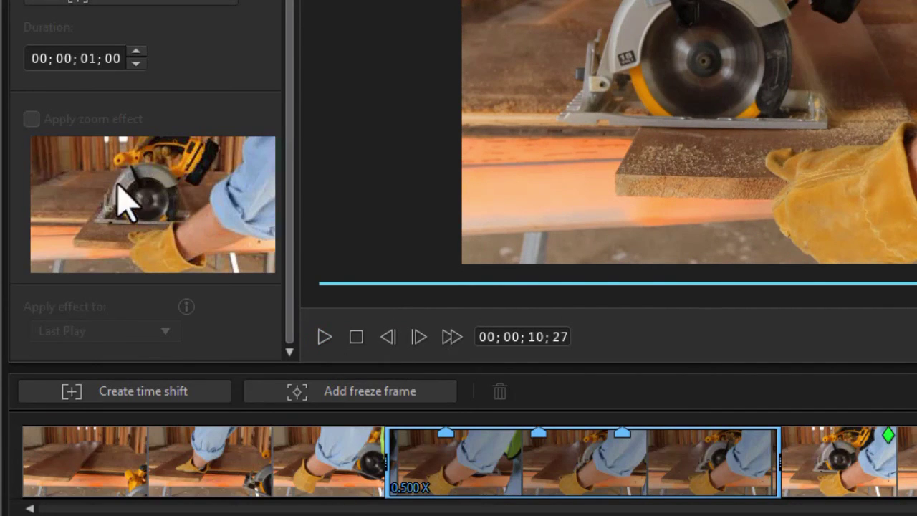
left_click(889, 435)
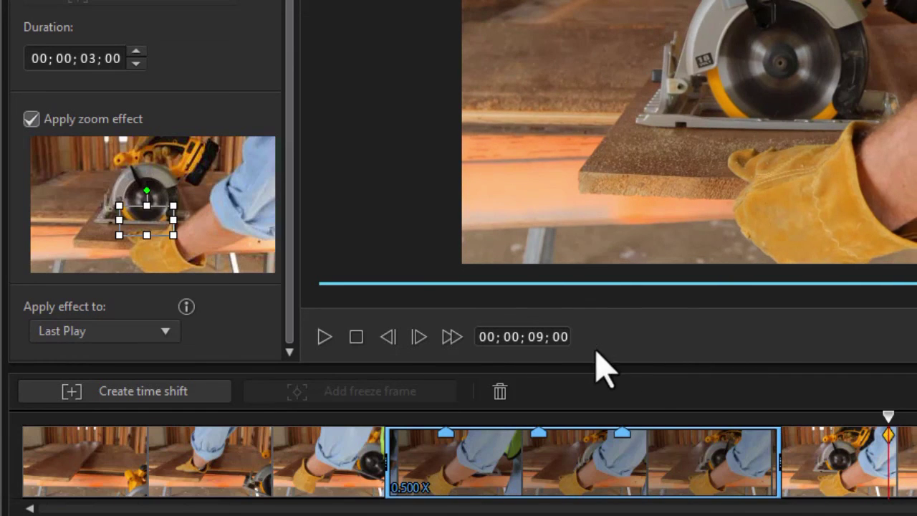